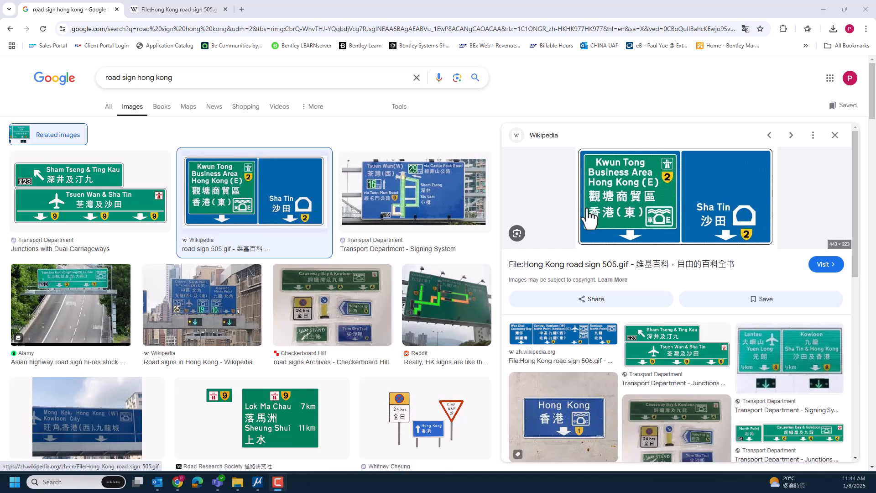
Open the original Hong_Kong_road_sign_505.gif image from the Wikipedia search result and check the options for saving it.
left_click(832, 263)
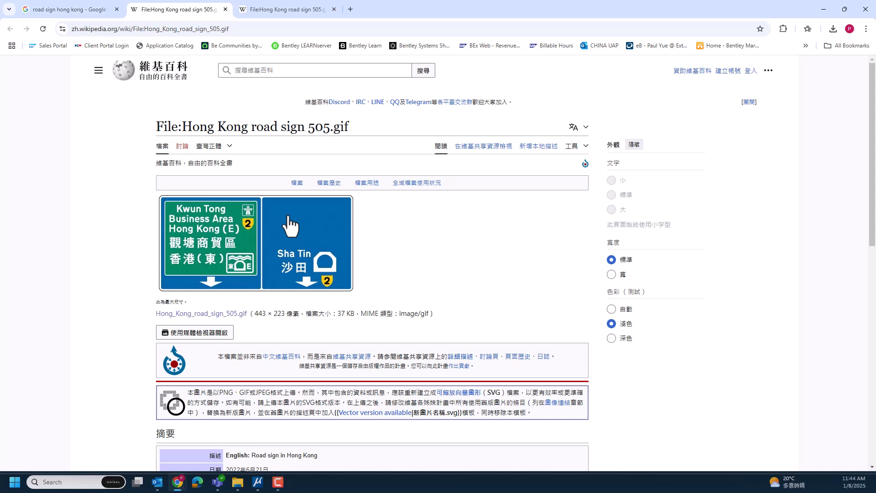
left_click(288, 216)
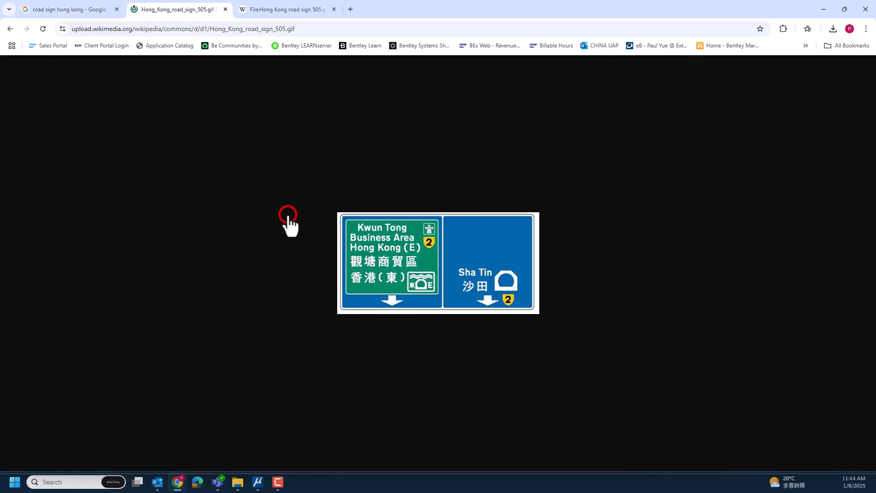
right_click(494, 243)
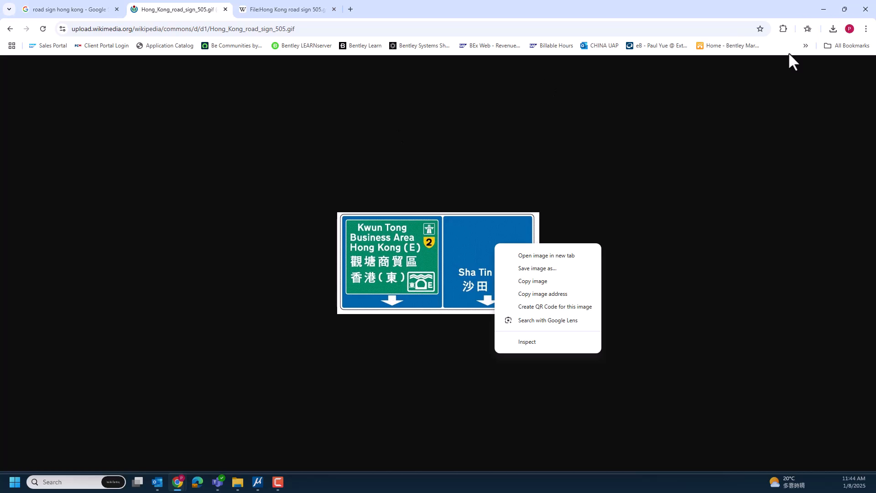
left_click(733, 121)
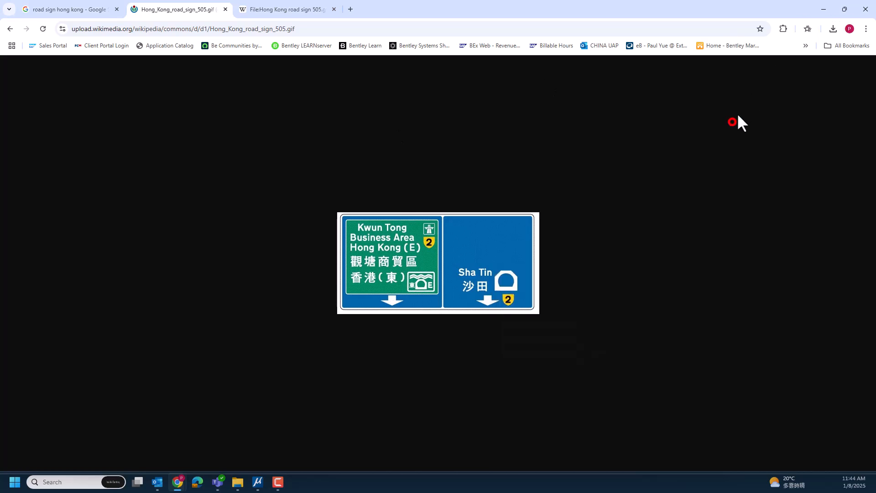
Switch to MicroStation and examine the road sign model's pole and blank sign board in the 3D view.
left_click(824, 7)
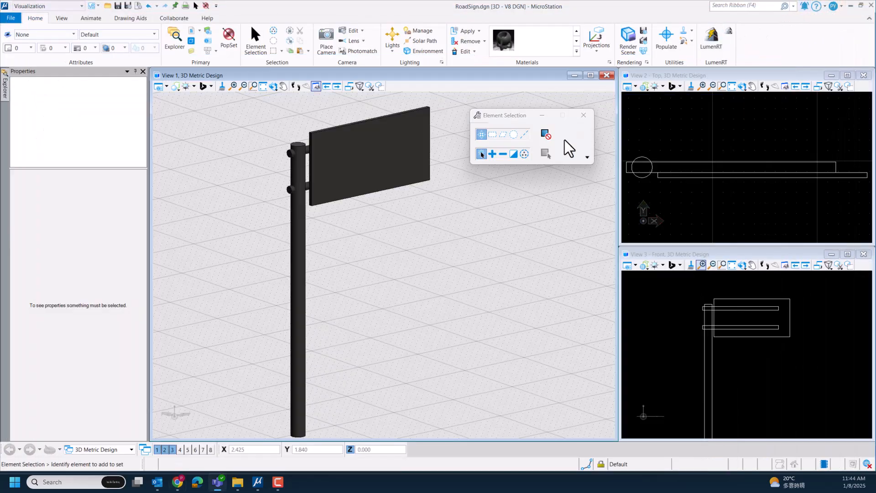
scroll(272, 259, "down", 2)
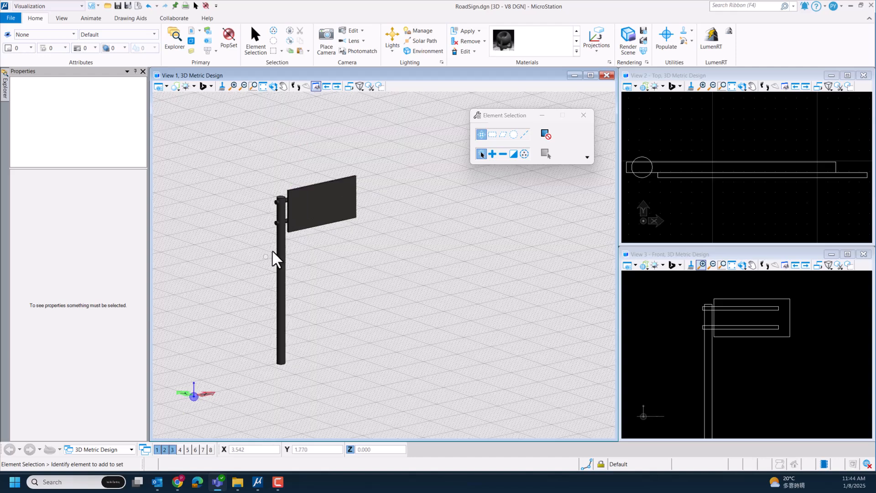
scroll(308, 198, "up", 2)
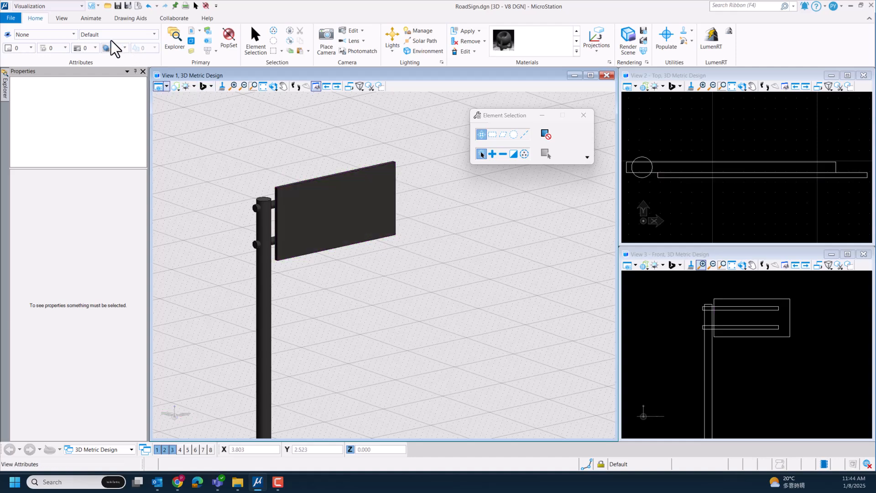
Choose the Visualization workflow, bring up the Material Editor and place it beside the sign model.
left_click(68, 6)
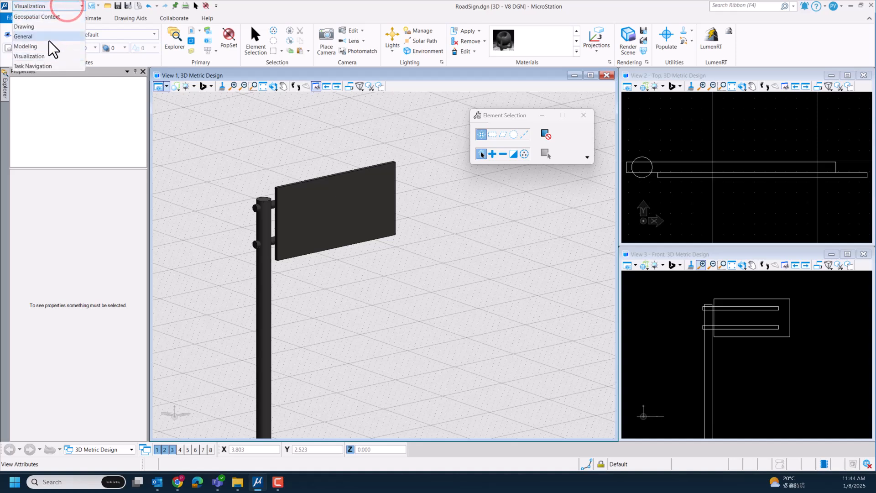
left_click(45, 56)
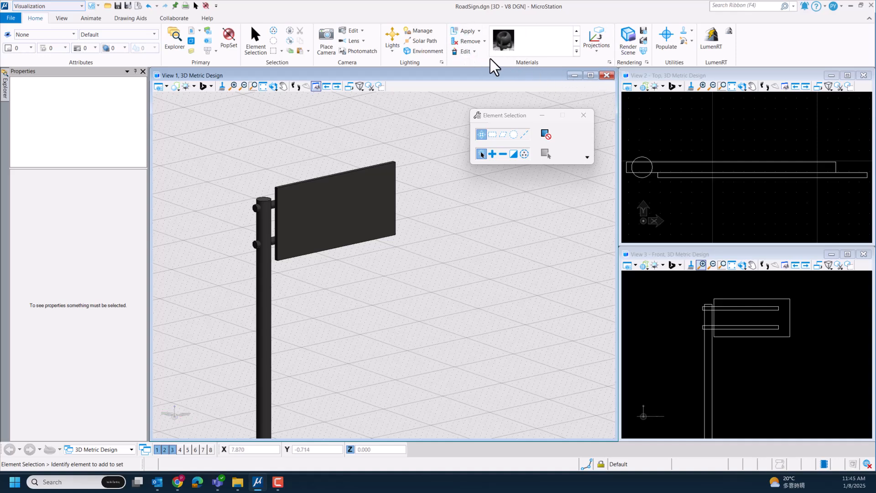
left_click(610, 62)
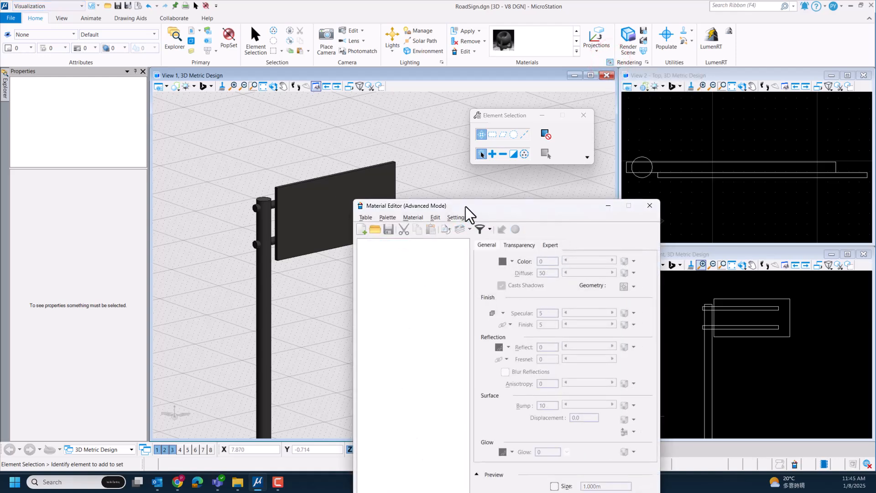
left_click_drag(461, 203, 442, 176)
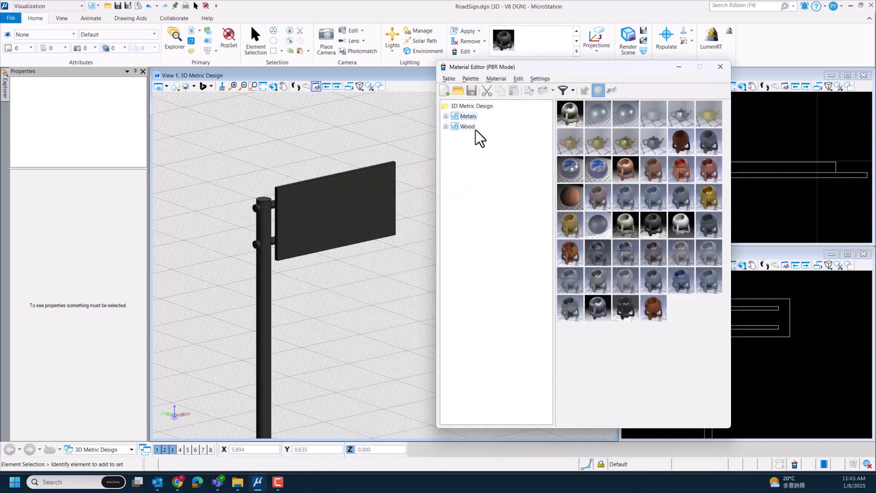
Create a new material palette named Road Sign in the Material Editor.
left_click(470, 81)
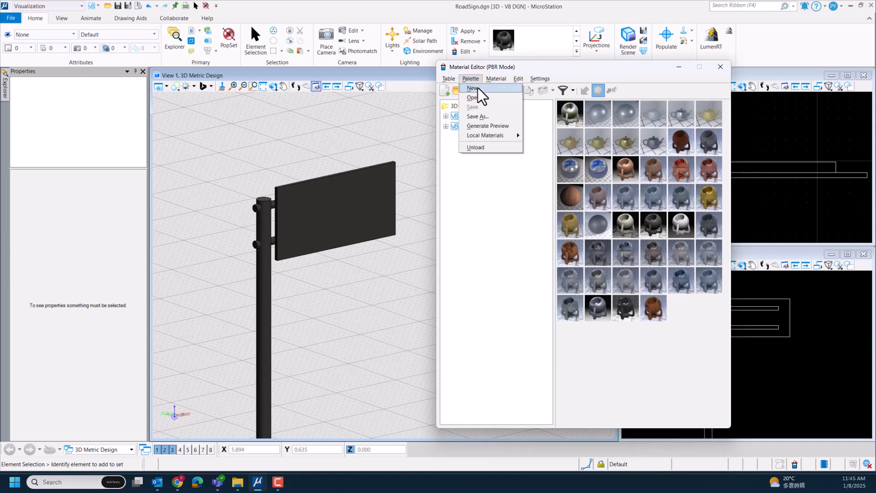
left_click(477, 88)
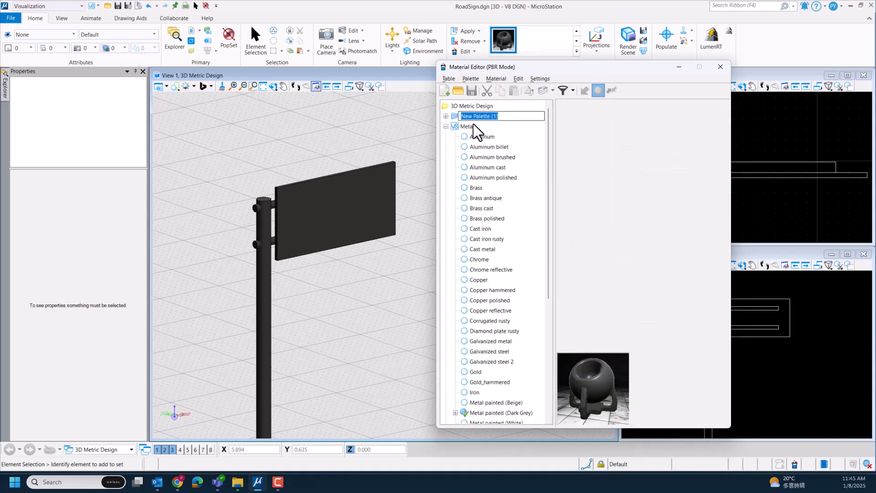
type("Road Sign")
key("Return")
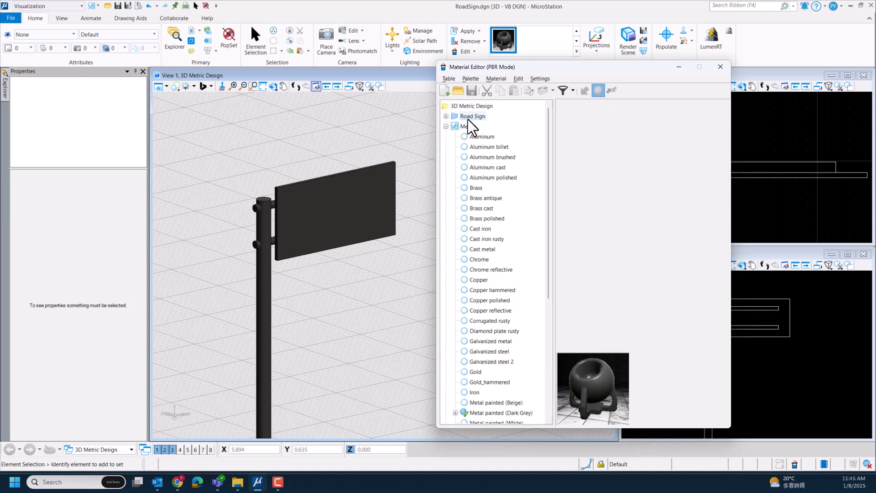
Add a new material named Sign1 to the Road Sign palette.
left_click(446, 116)
left_click(473, 117)
left_click(496, 79)
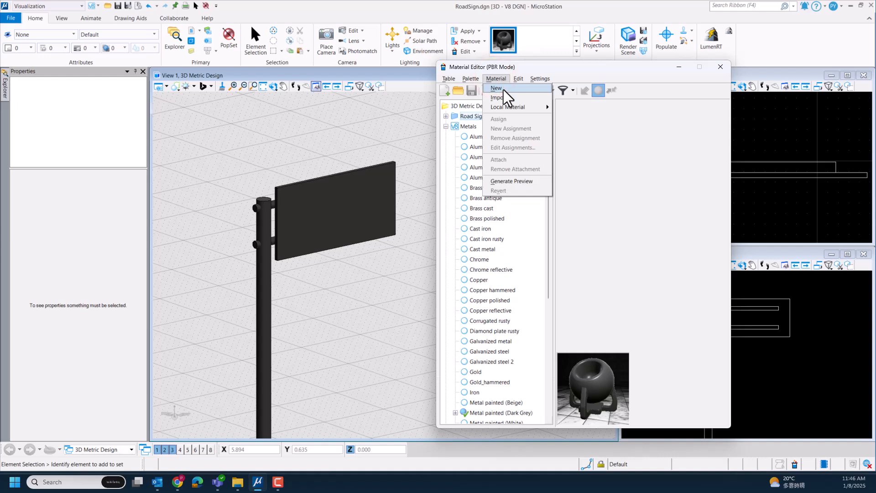
left_click(504, 90)
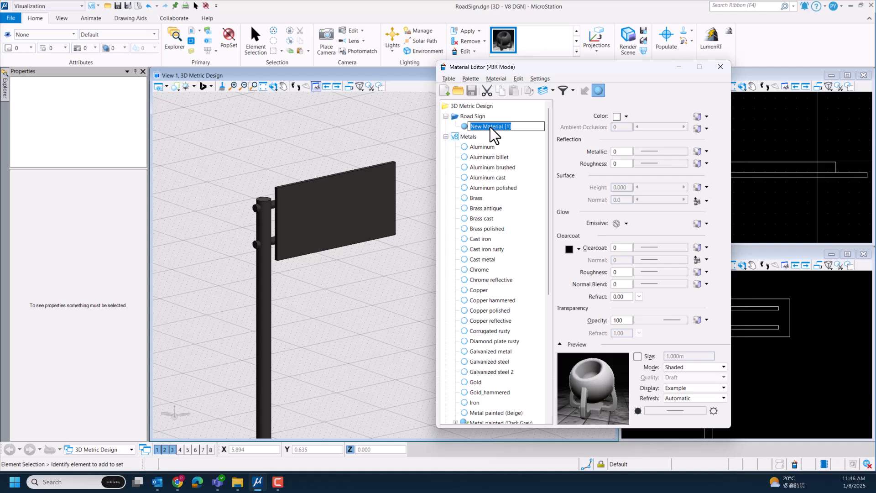
type("Sign1")
key("Return")
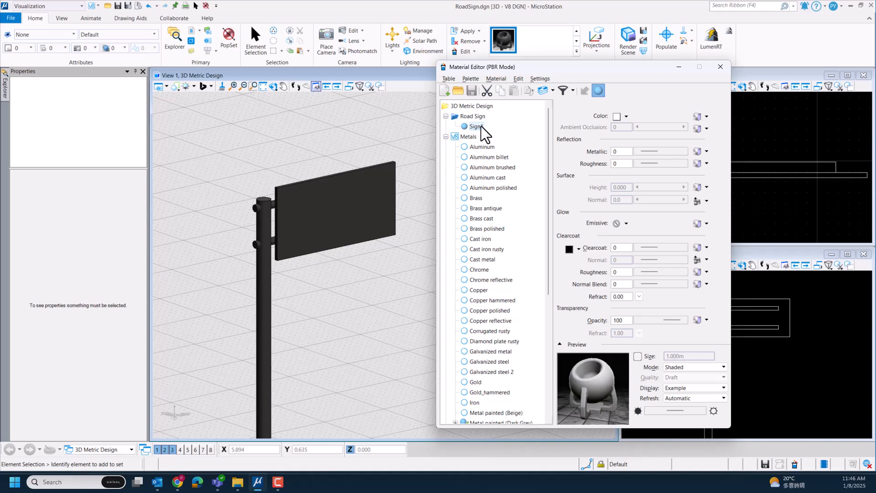
Assign Hong_Kong_road_sign_505.gif from the 20250108_RoadSign folder as the image pattern map for Sign1's color.
left_click(478, 128)
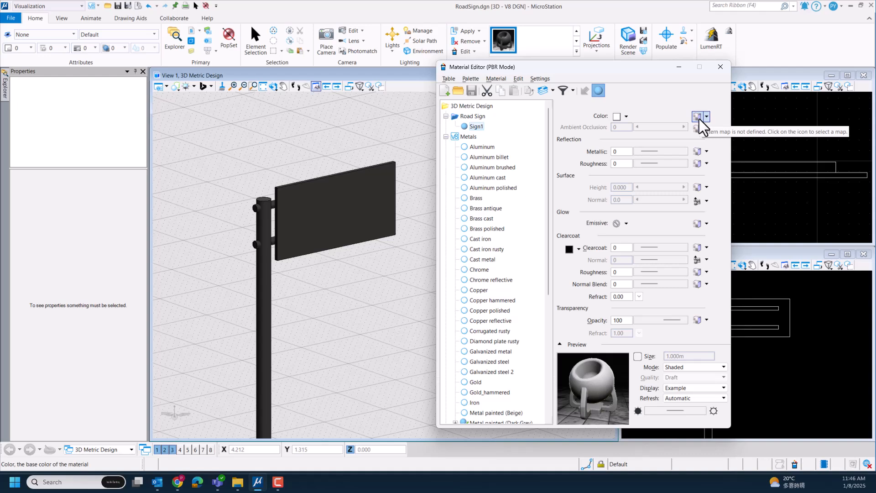
left_click(699, 118)
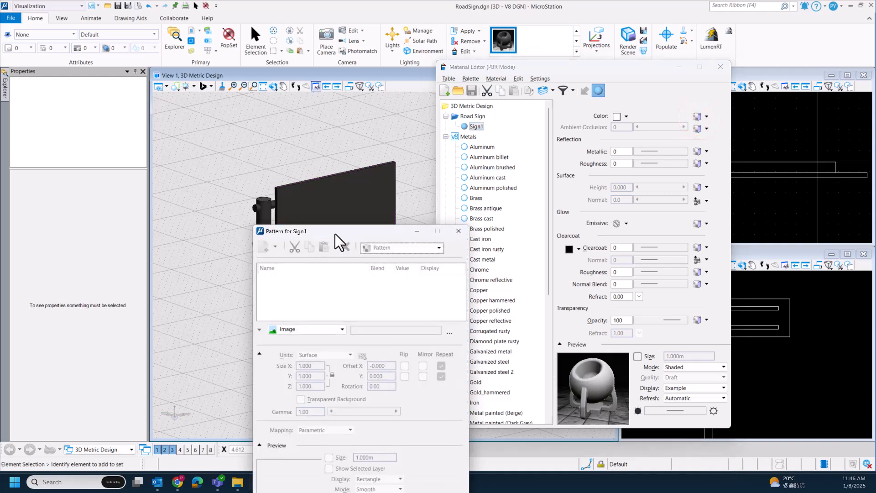
left_click_drag(336, 234, 496, 89)
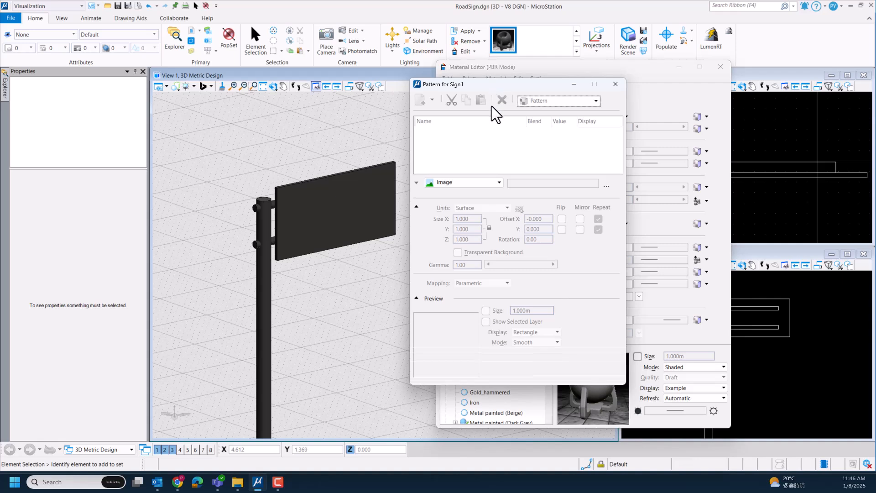
left_click(481, 183)
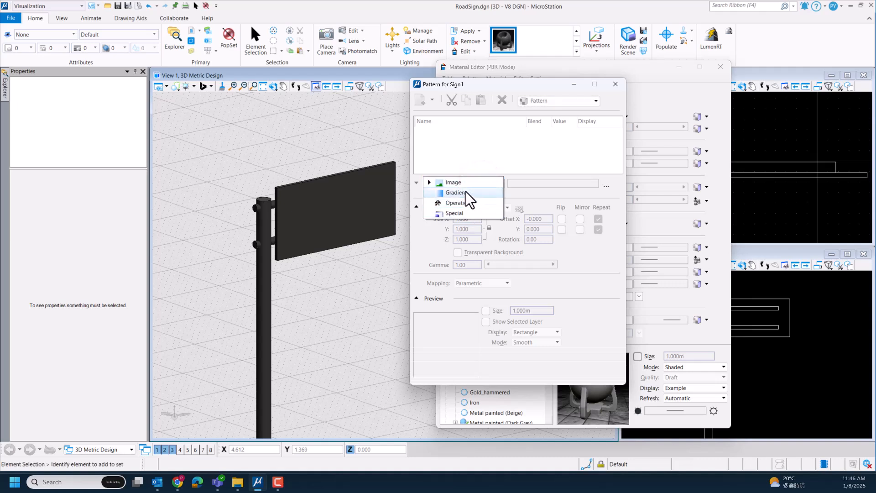
left_click(466, 183)
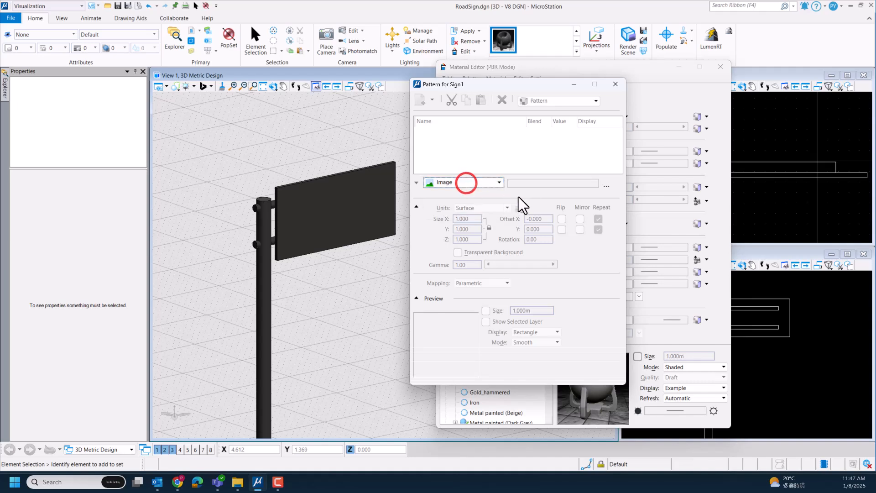
left_click(603, 187)
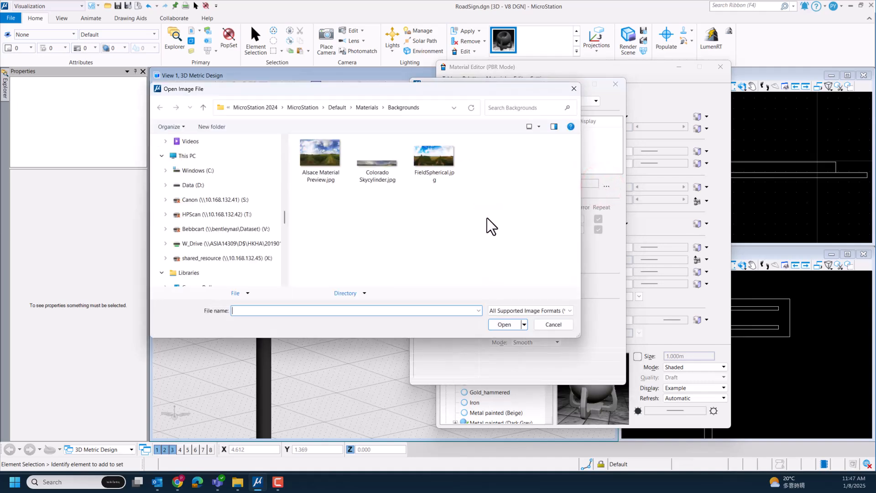
left_click(350, 294)
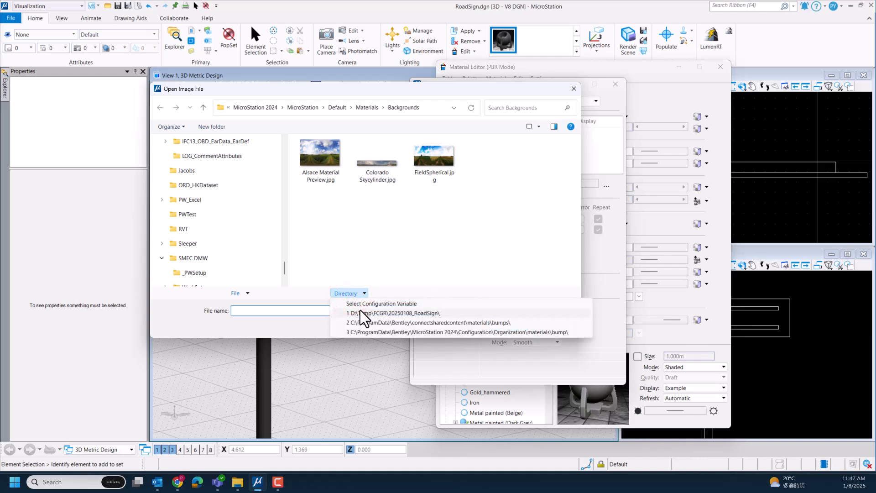
left_click(361, 313)
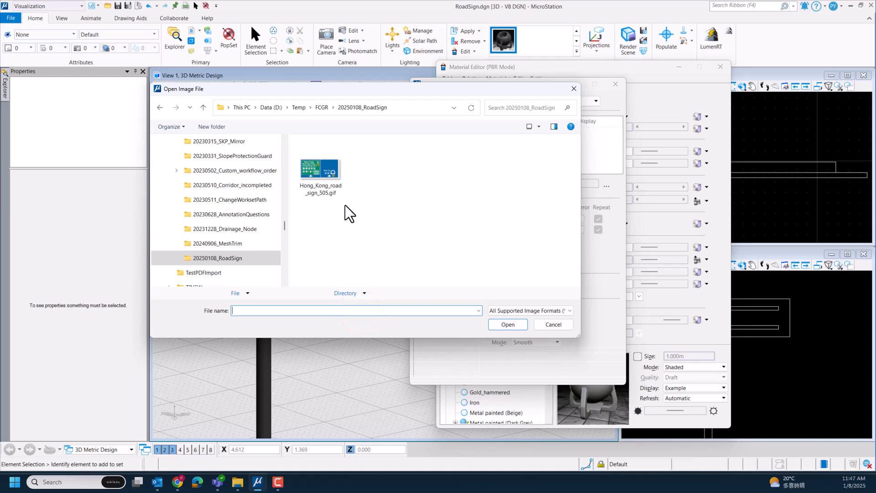
left_click(327, 182)
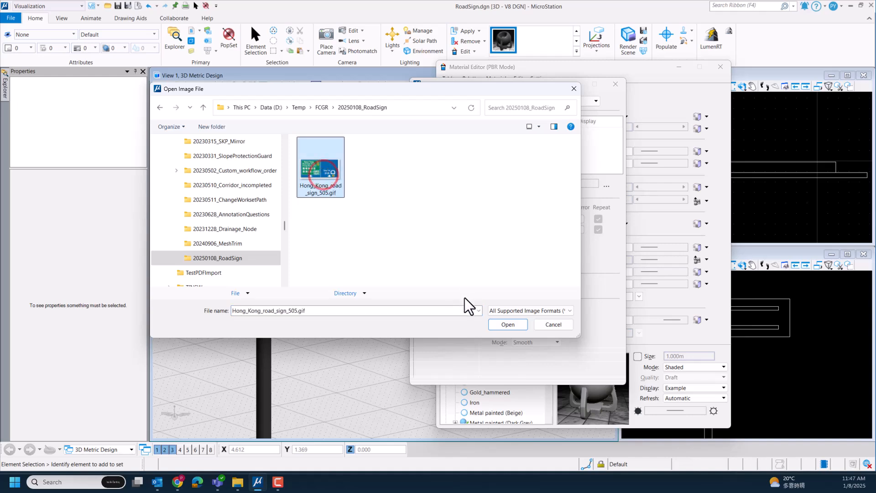
left_click(509, 324)
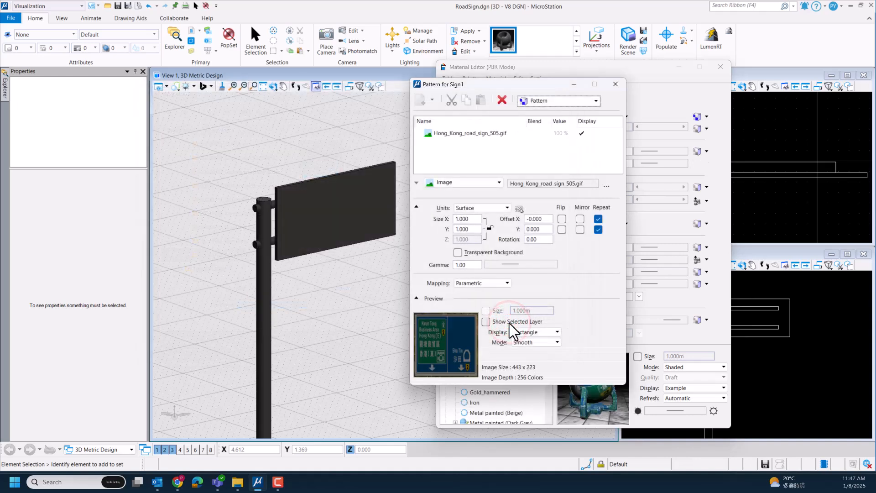
Keep the sign image pattern's units at Surface, turn off Repeat for both X and Y, and close the pattern settings.
left_click(488, 137)
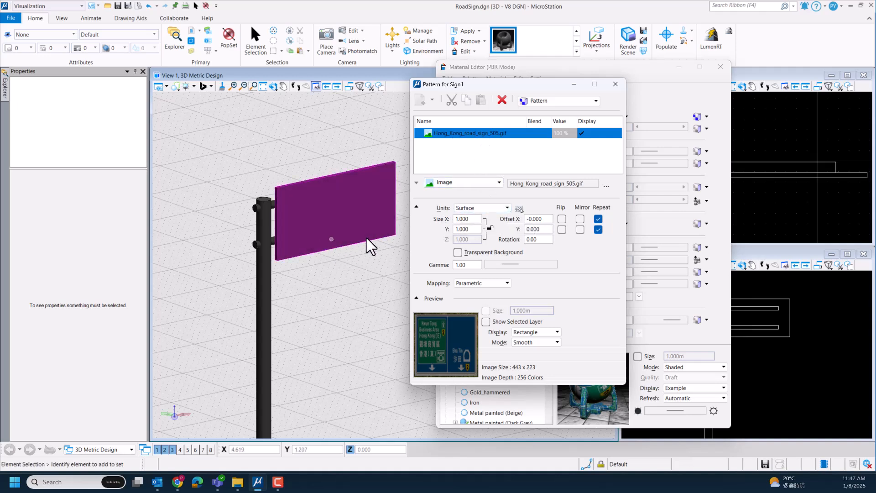
left_click(501, 205)
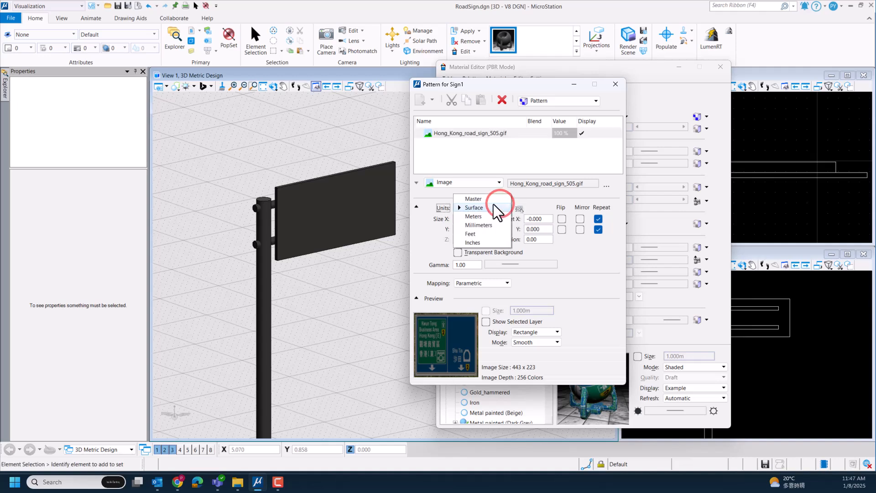
left_click(478, 210)
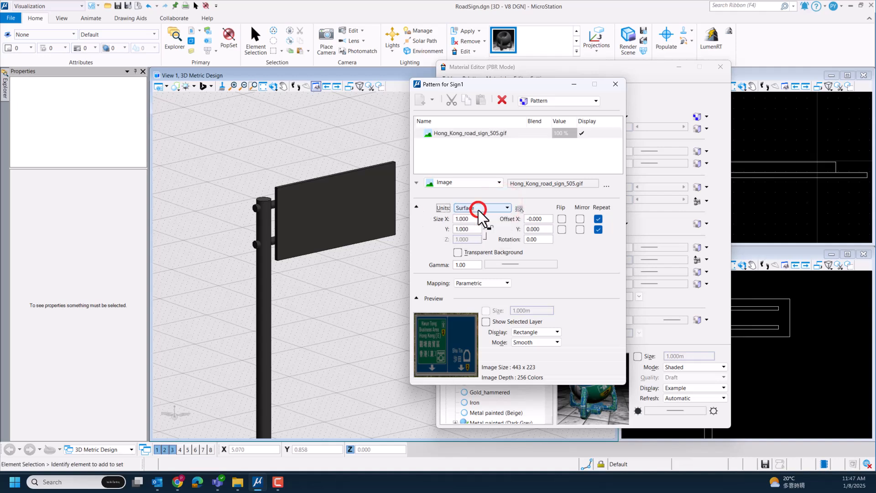
left_click(599, 218)
left_click(598, 230)
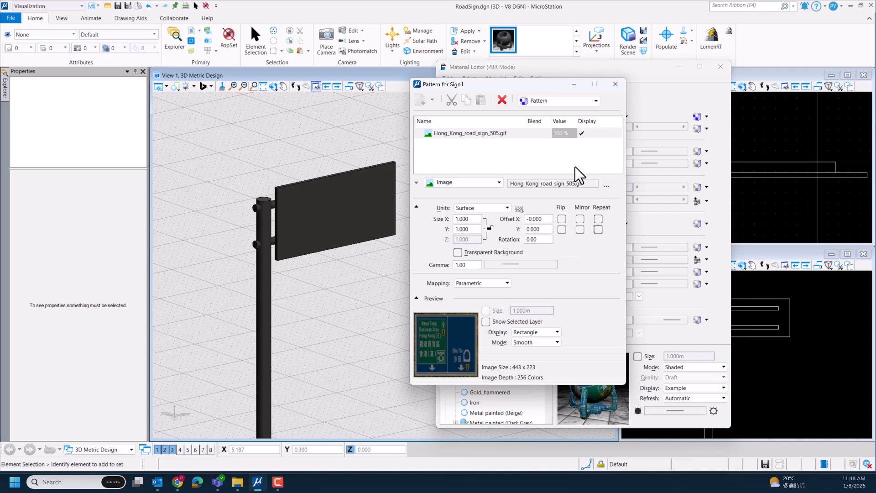
left_click(615, 85)
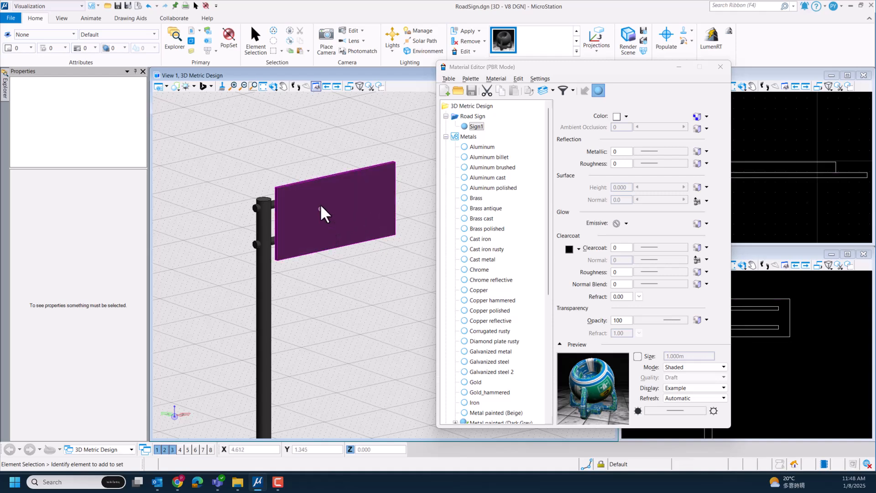
Attach the Sign1 material to the front face of the sign board solid in View 1.
right_click(476, 126)
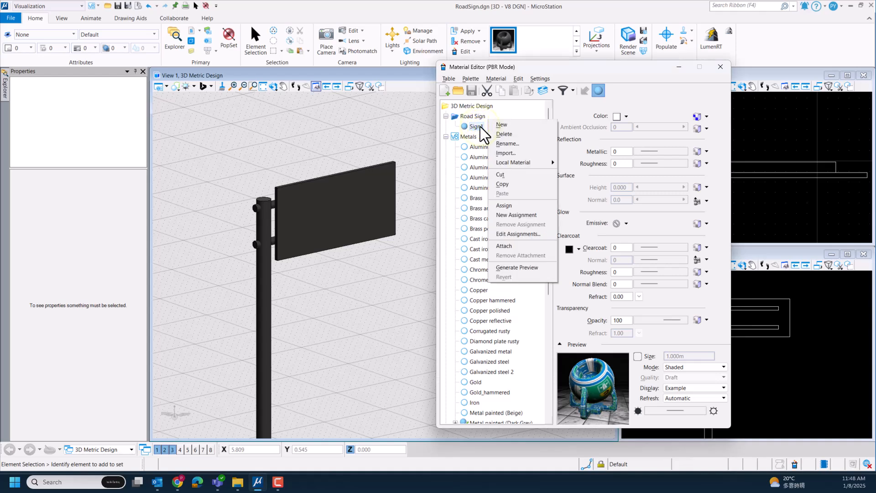
left_click(505, 246)
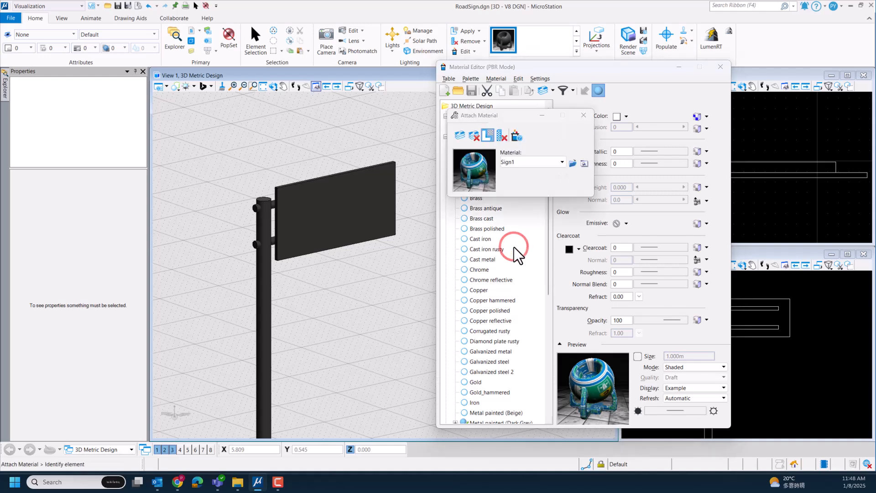
left_click(330, 176)
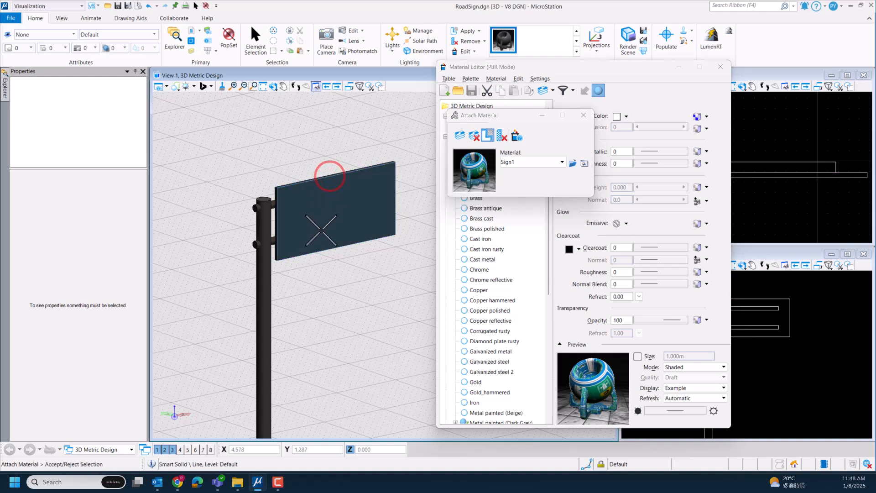
left_click(273, 262)
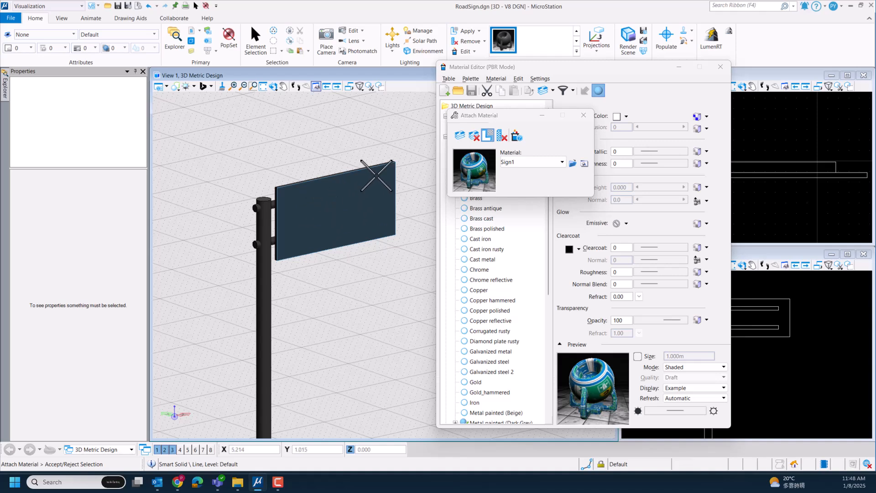
left_click(297, 200)
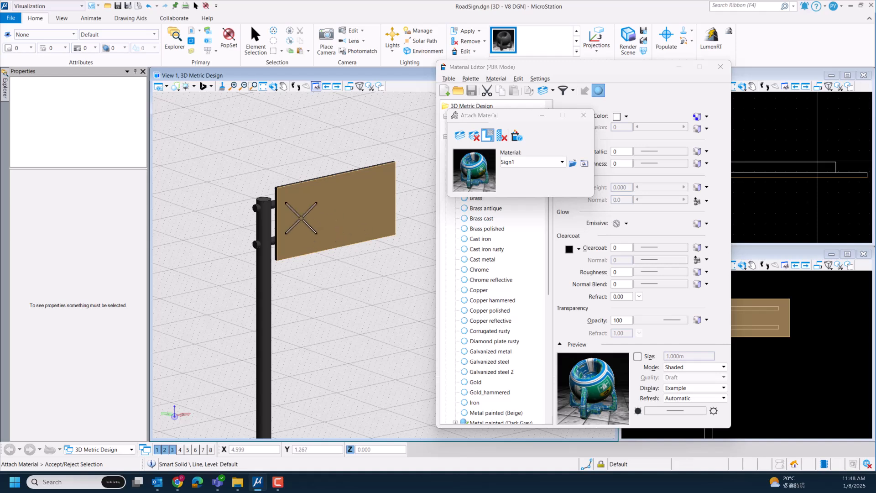
left_click(363, 303)
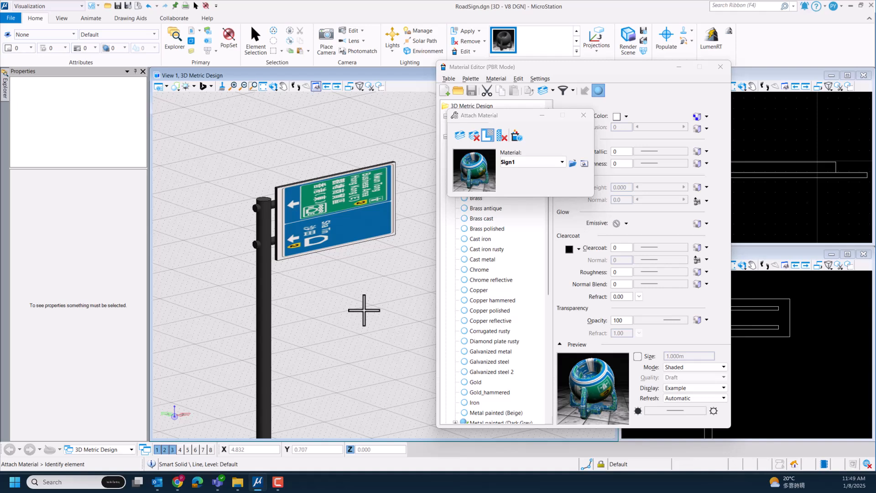
Set the rotation of Sign1's color image pattern to 90 and close the pattern settings.
left_click(575, 67)
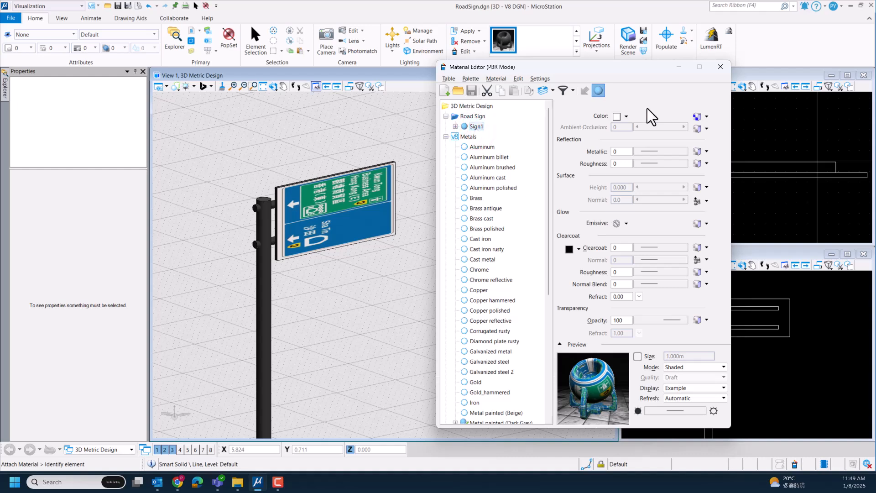
left_click(698, 115)
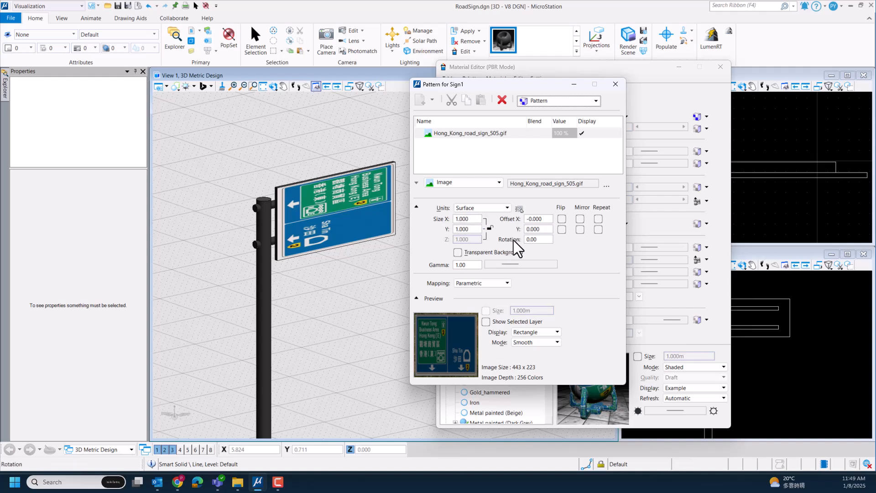
double_click(538, 239)
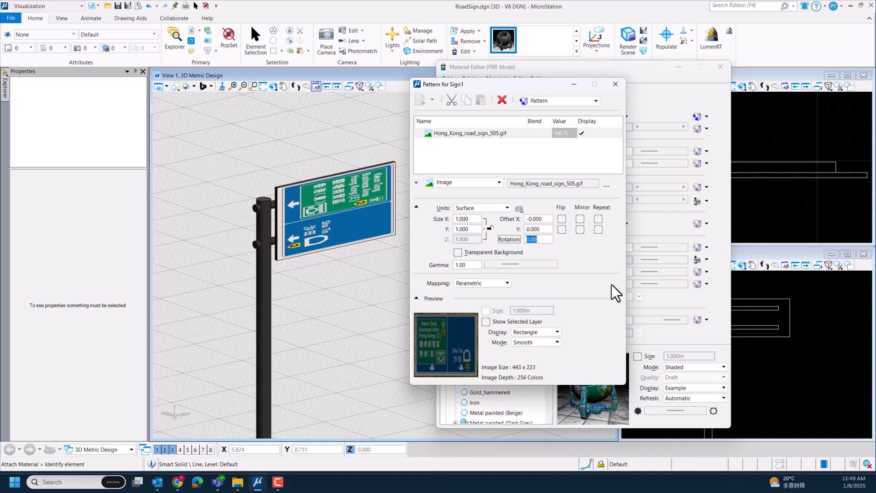
type("90")
key("Tab")
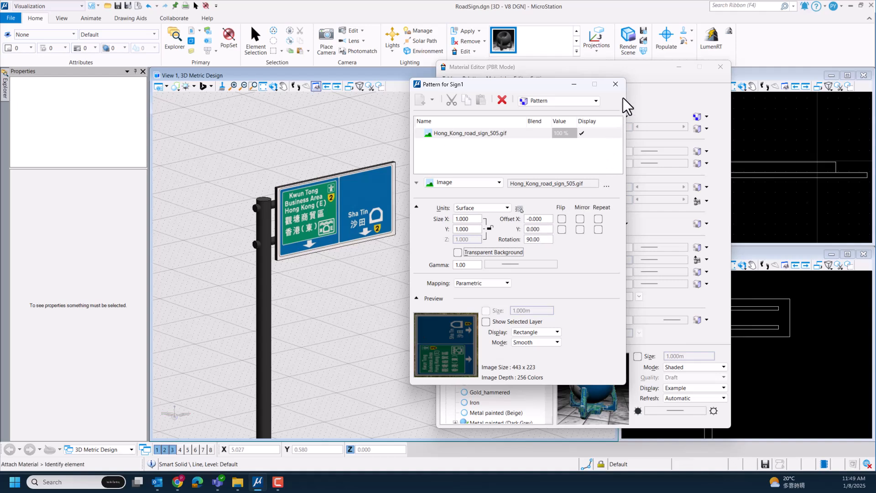
left_click(619, 86)
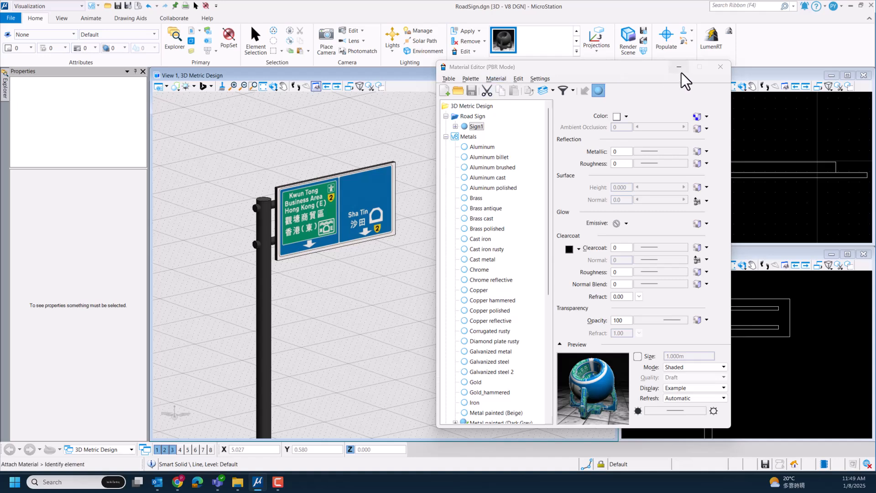
Close the Material Editor and move the Attach Material dialog clear of the sign board in View 1.
left_click(716, 72)
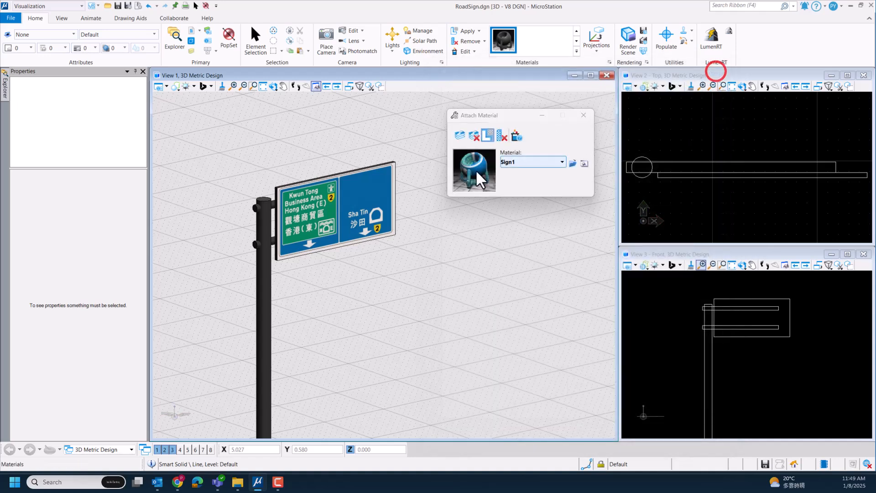
scroll(367, 164, "up", 3)
scroll(367, 165, "up", 3)
scroll(358, 116, "down", 3)
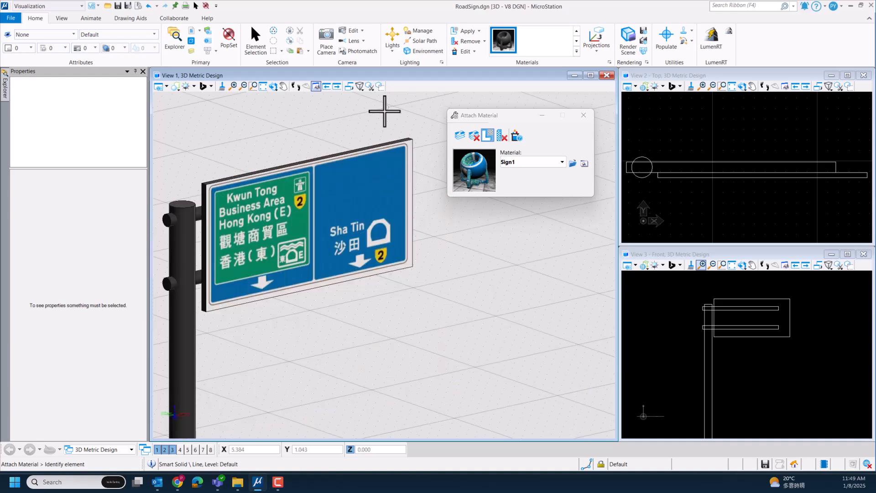
middle_click_drag(244, 151, 295, 146)
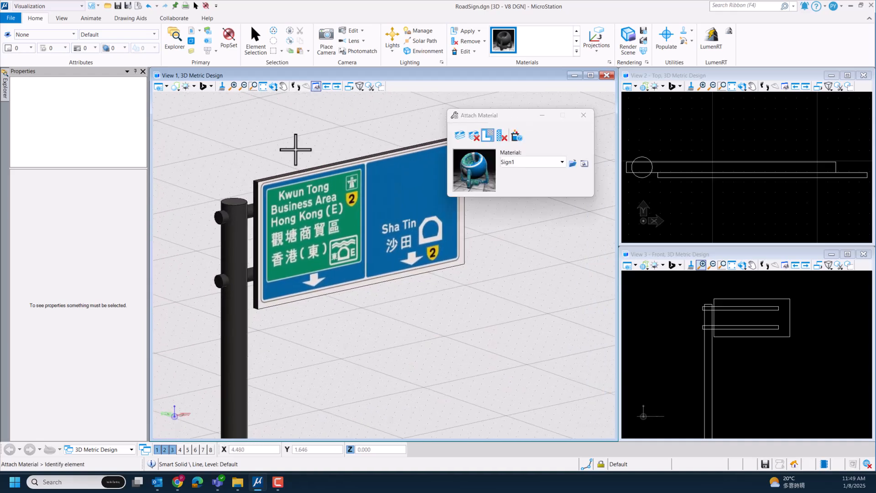
left_click_drag(498, 116, 620, 116)
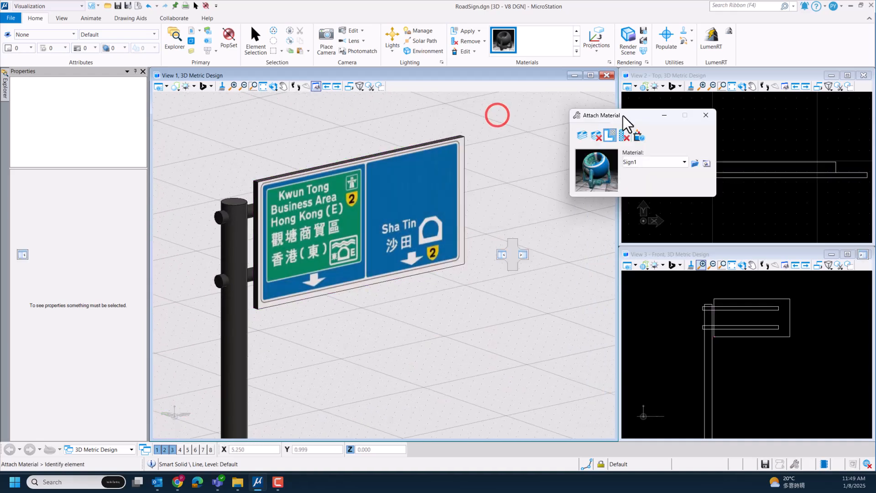